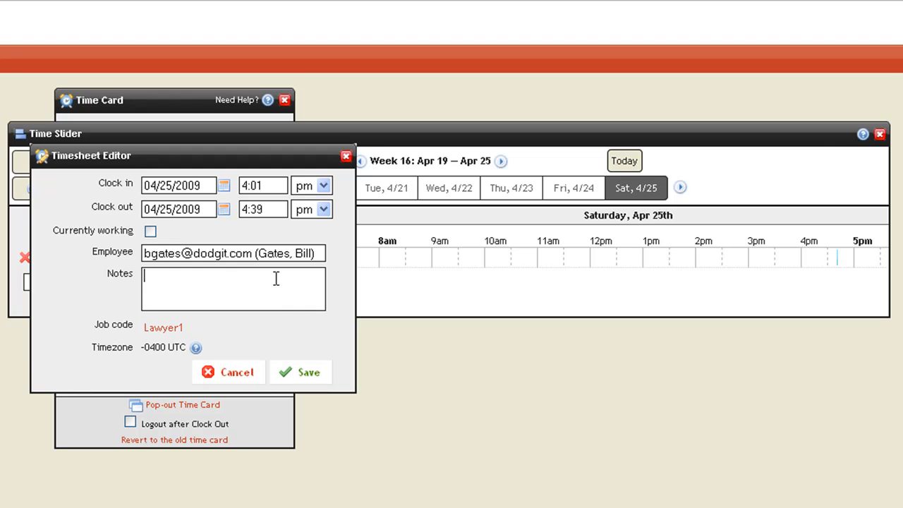
Step: Save the Lawyer1 timesheet entry with the note "work at my fav client" and close the Time Slider
type("work at my fav client")
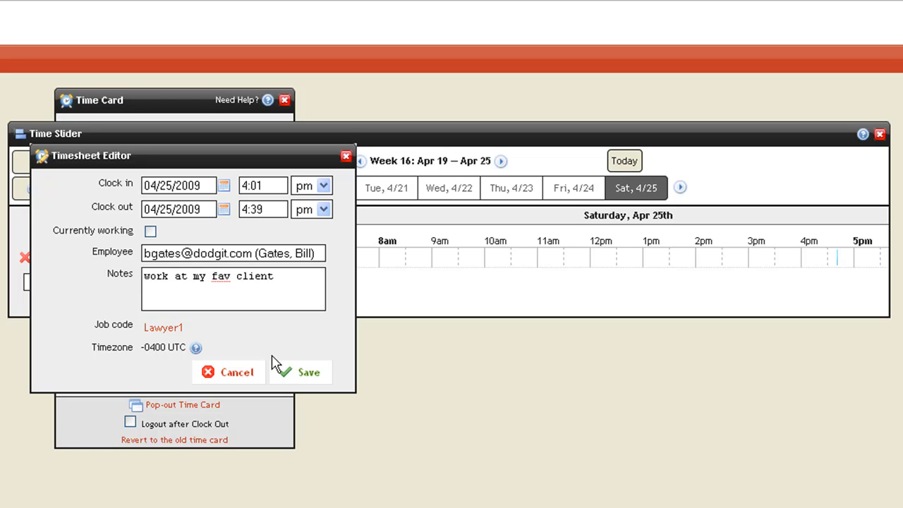
left_click(309, 379)
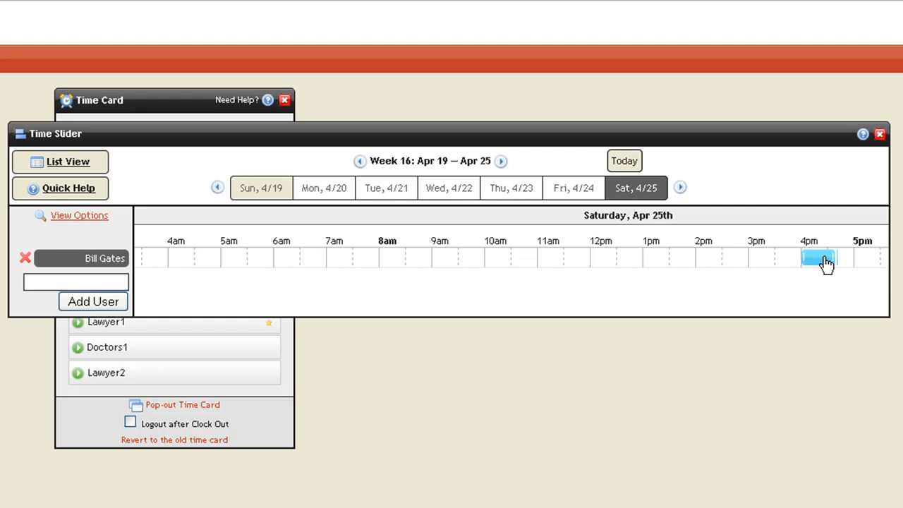
left_click(824, 260)
left_click(881, 134)
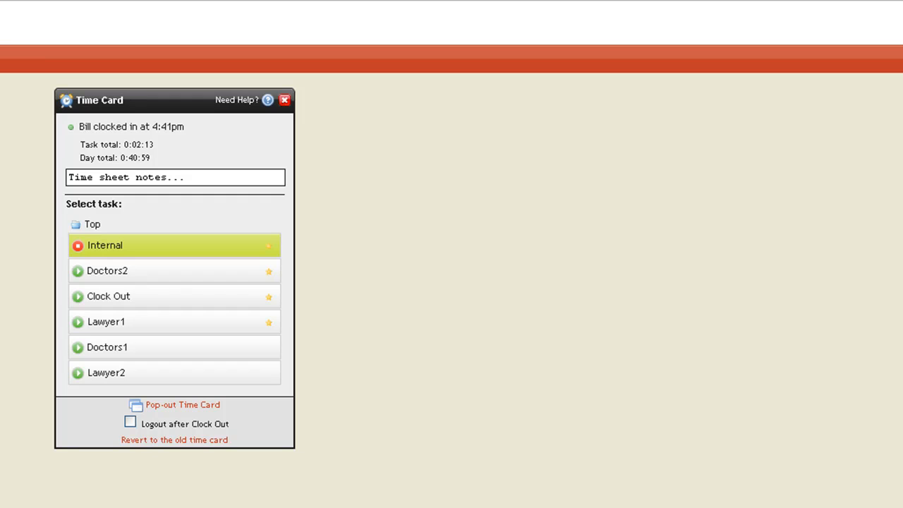
Step: Add a top-level jobcode named Screencasting in Job Code Management and assign it to everyone
left_click(2, 244)
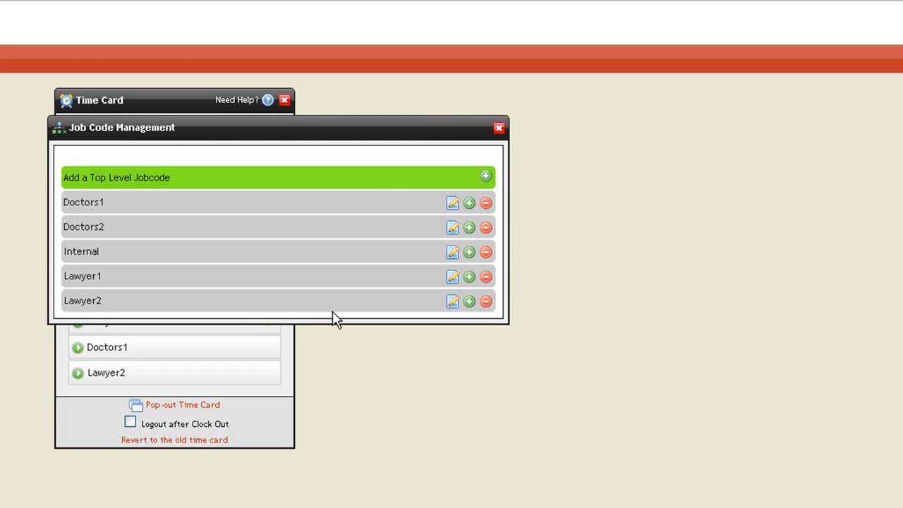
left_click(485, 175)
left_click(123, 200)
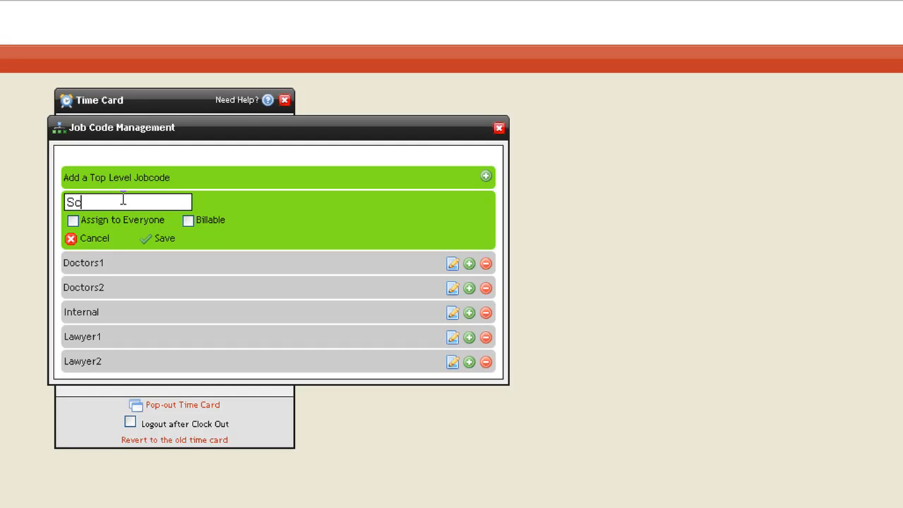
type("Screencasting")
left_click(189, 220)
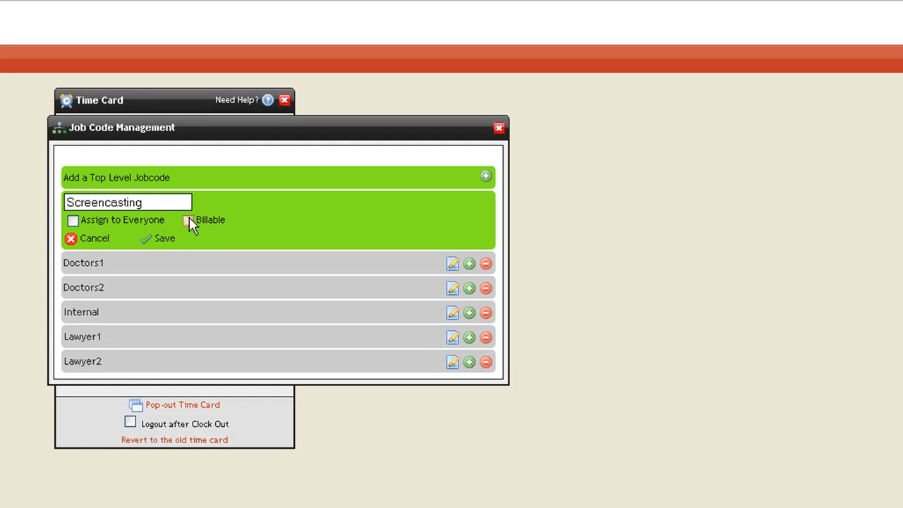
left_click(189, 220)
left_click(72, 220)
left_click(158, 240)
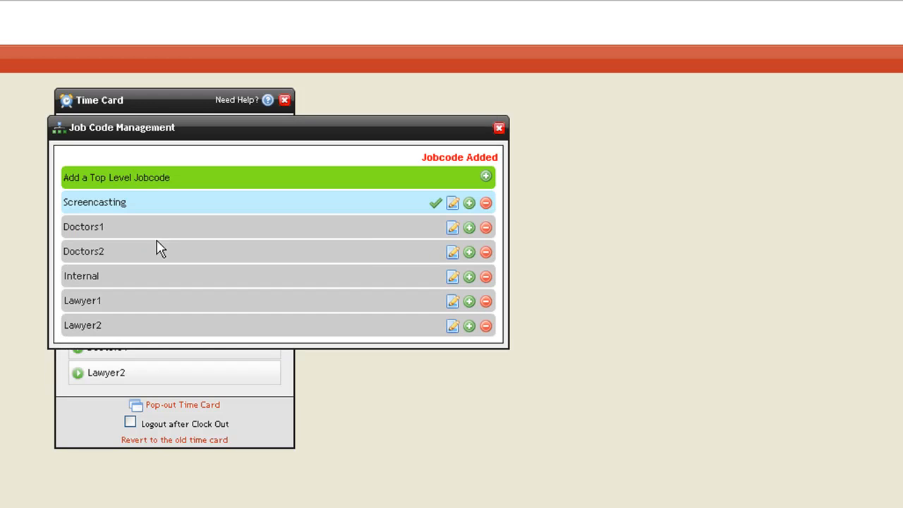
Step: Rename the Doctors1 jobcode as Doctor1 and save it
left_click(454, 229)
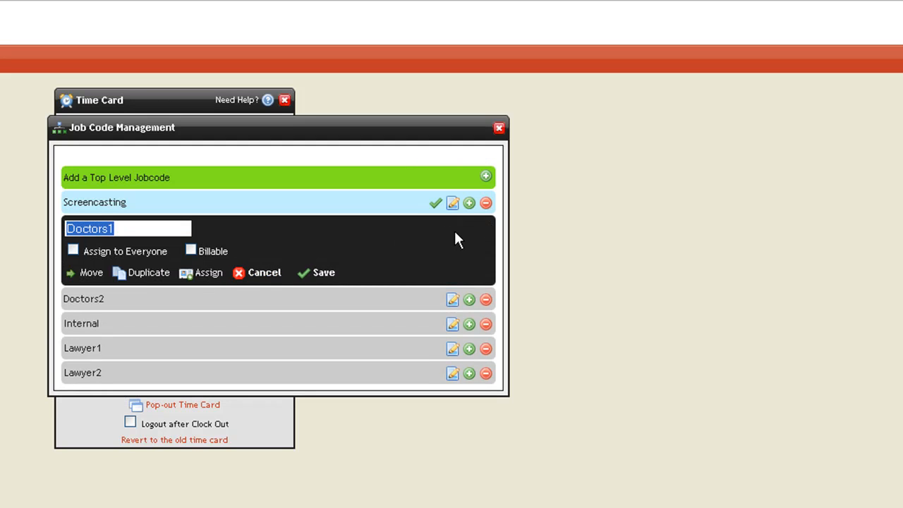
left_click(110, 233)
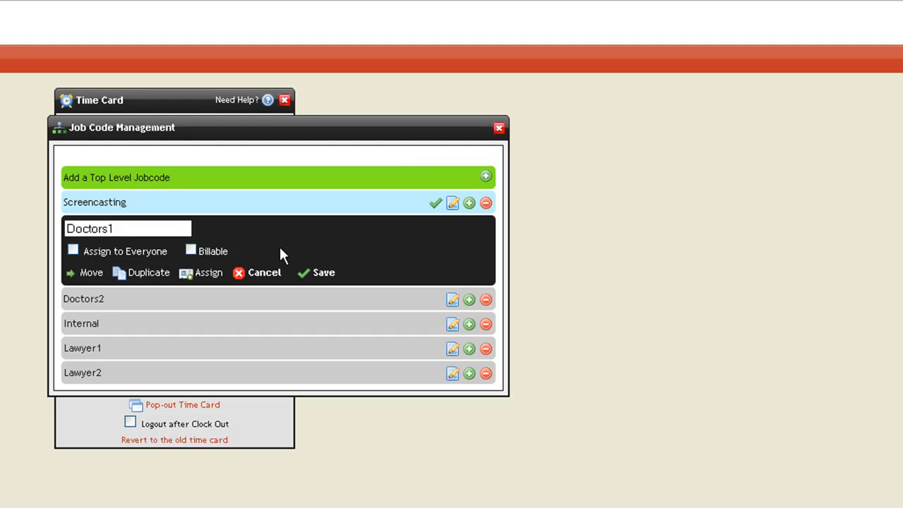
key("BackSpace")
left_click(323, 275)
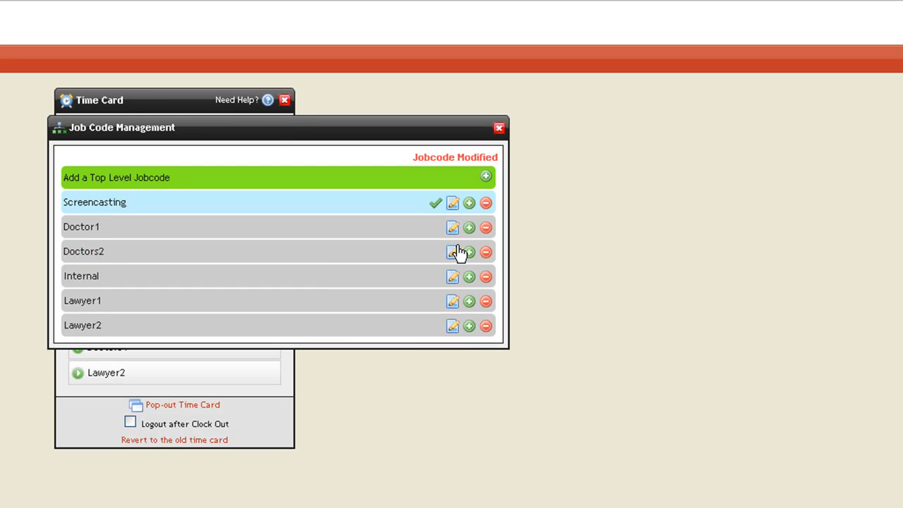
left_click(452, 253)
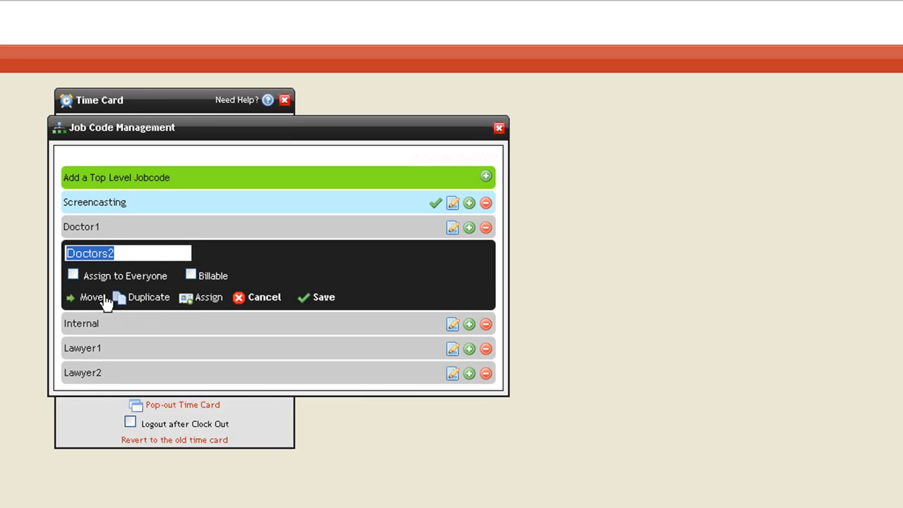
left_click(263, 301)
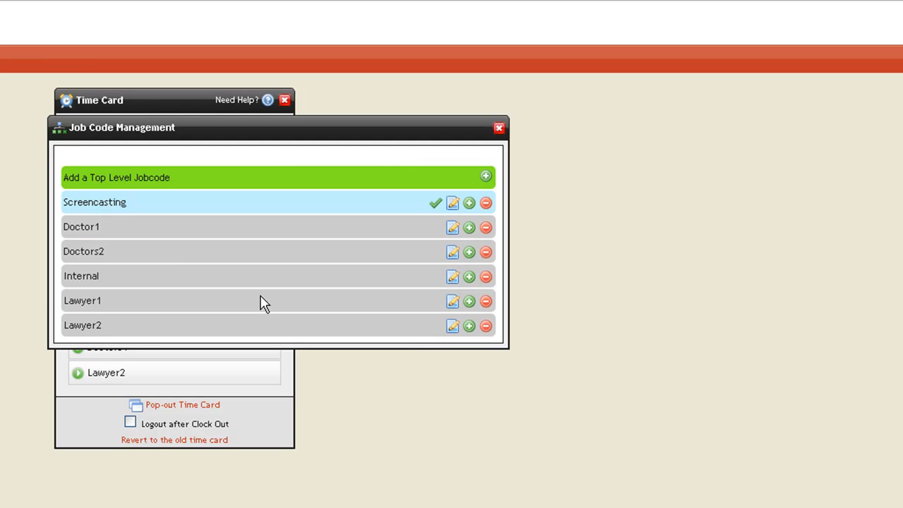
left_click(452, 230)
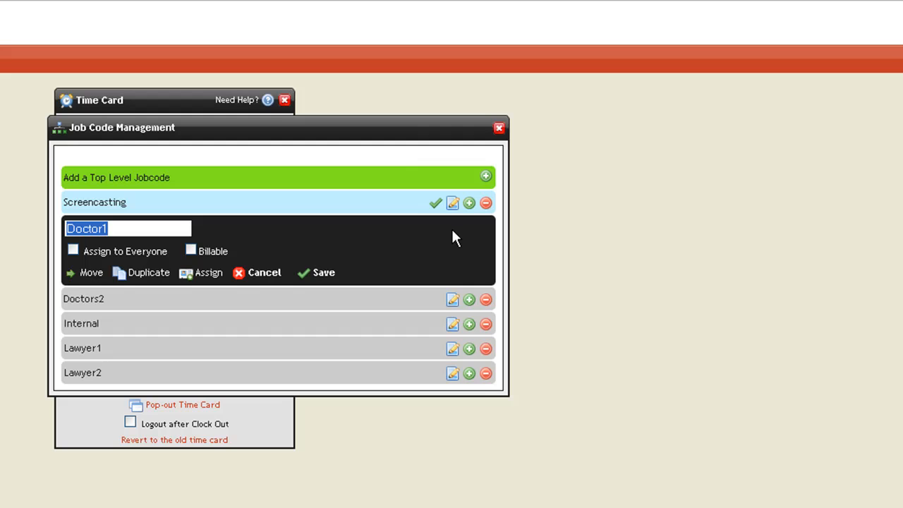
left_click(250, 276)
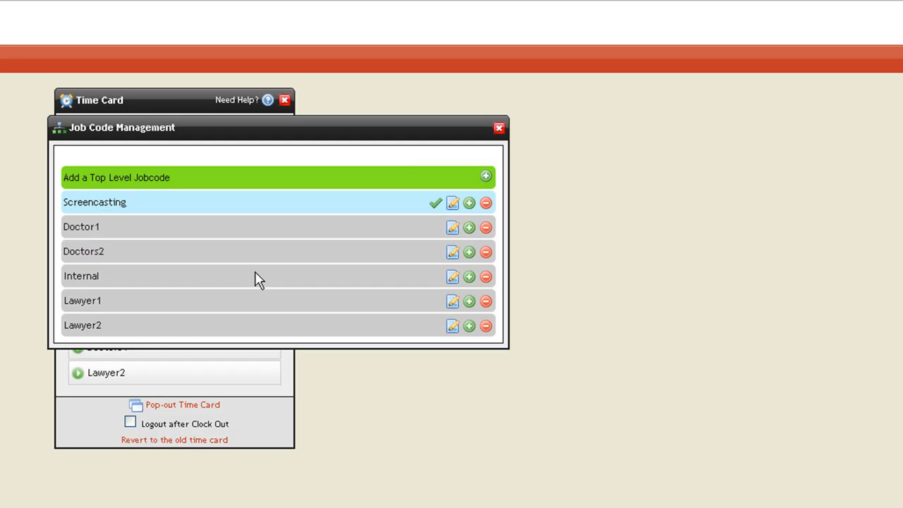
Step: Add two sub-jobcodes named IT and Office work under Doctor1
left_click(469, 228)
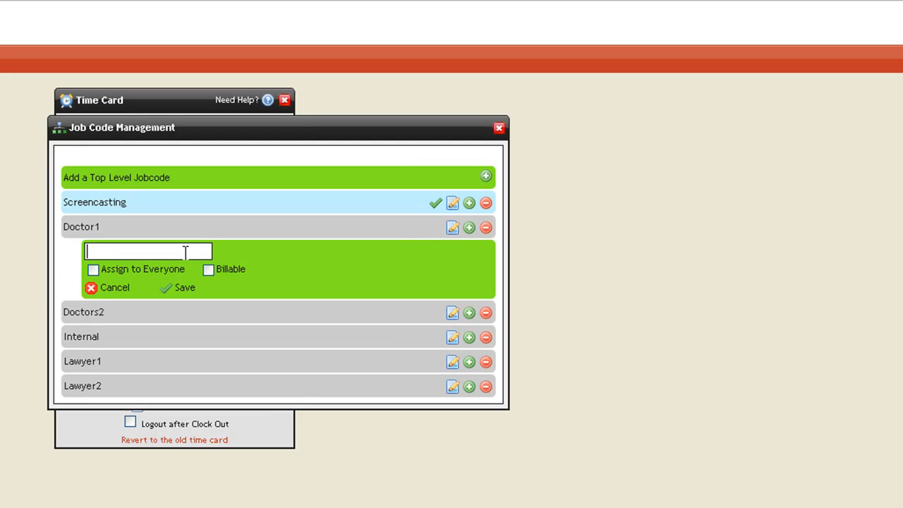
type("IT")
left_click(182, 287)
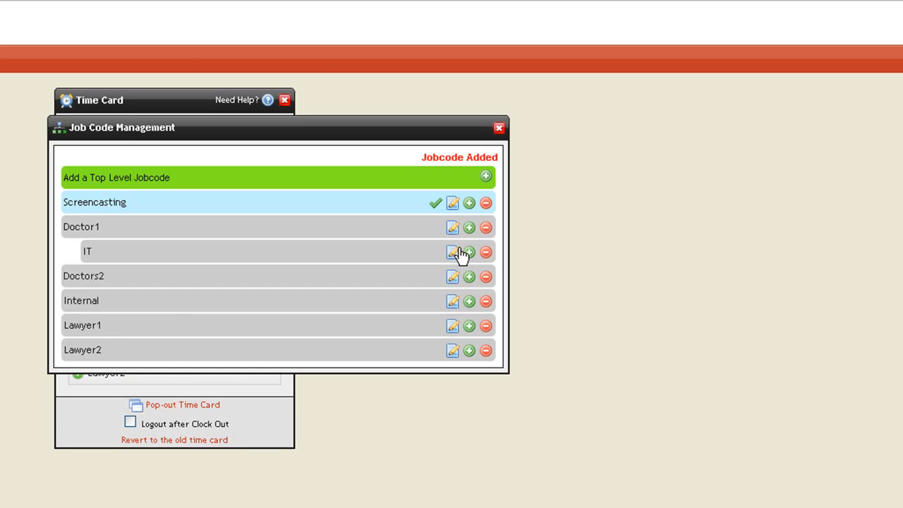
left_click(469, 227)
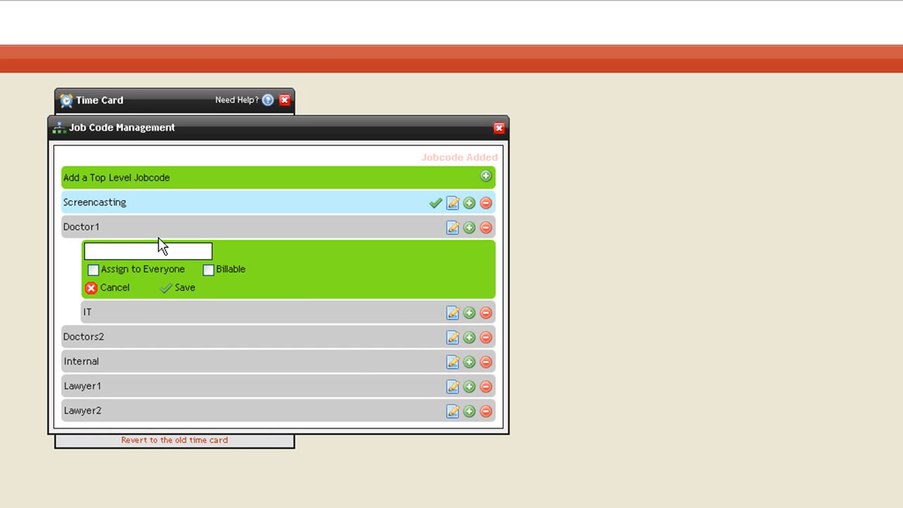
type("Offiice work")
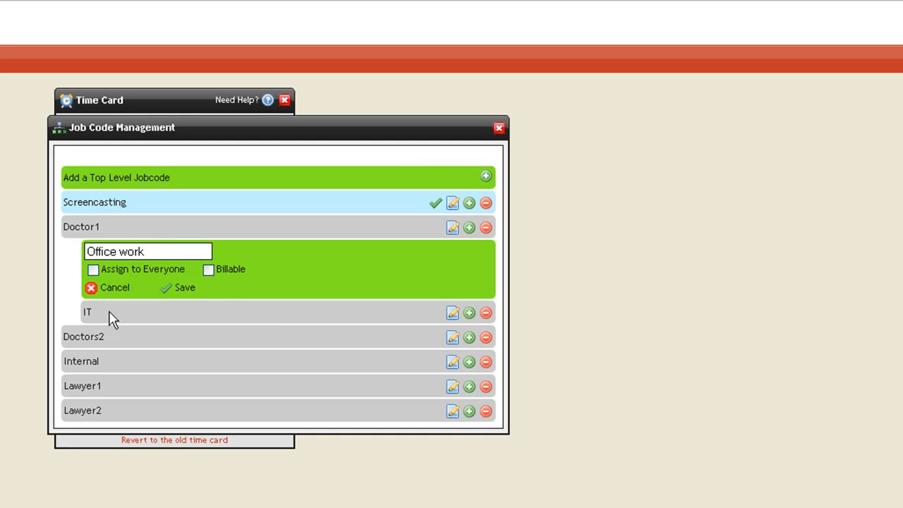
left_click(185, 289)
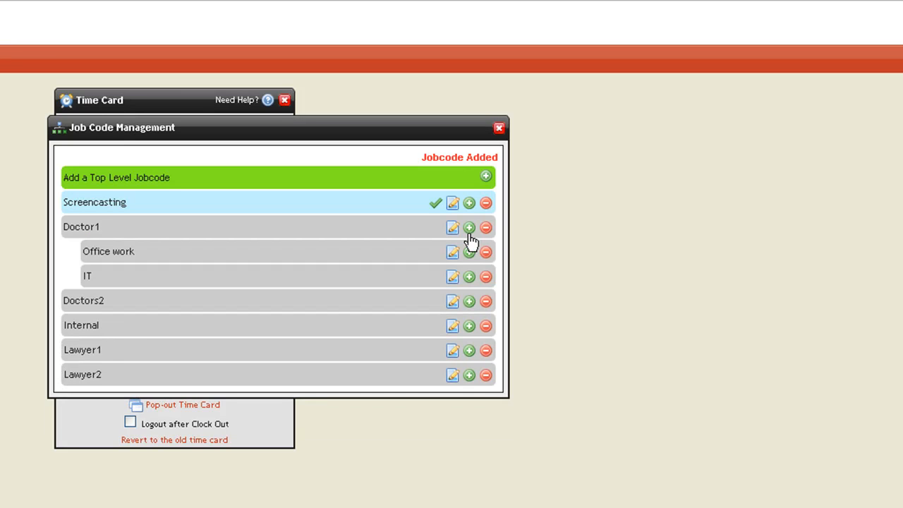
Step: Add a sub-jobcode named Medical Billing under Doctor1 and close Job Code Management
left_click(470, 228)
type("Bil")
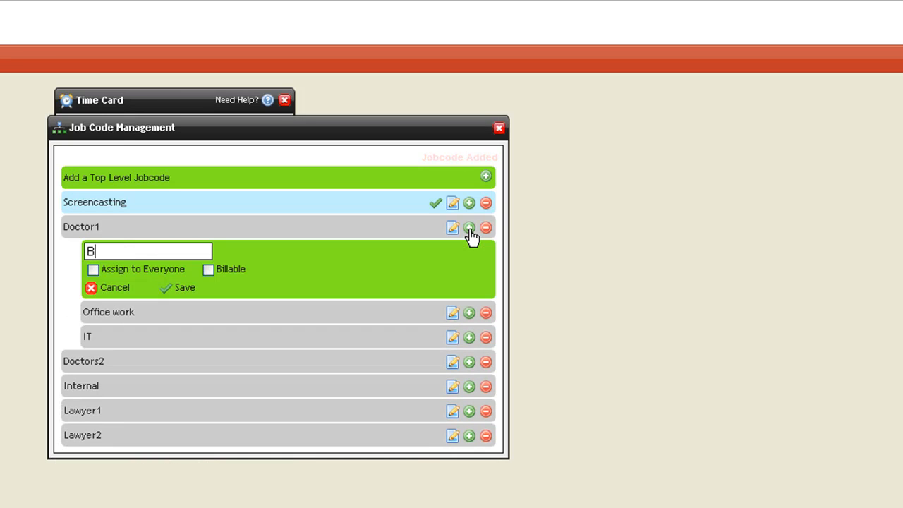
key("BackSpace")
key("BackSpace")
type("Med")
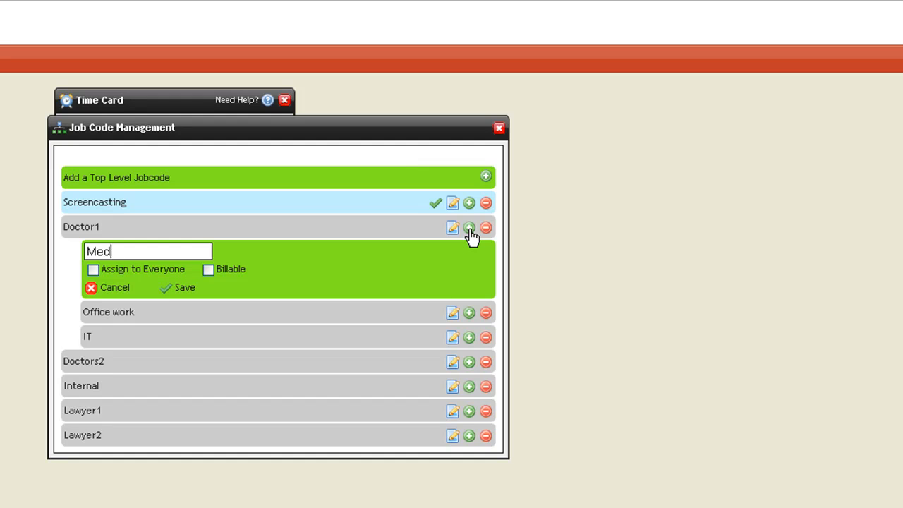
type("ical Billing")
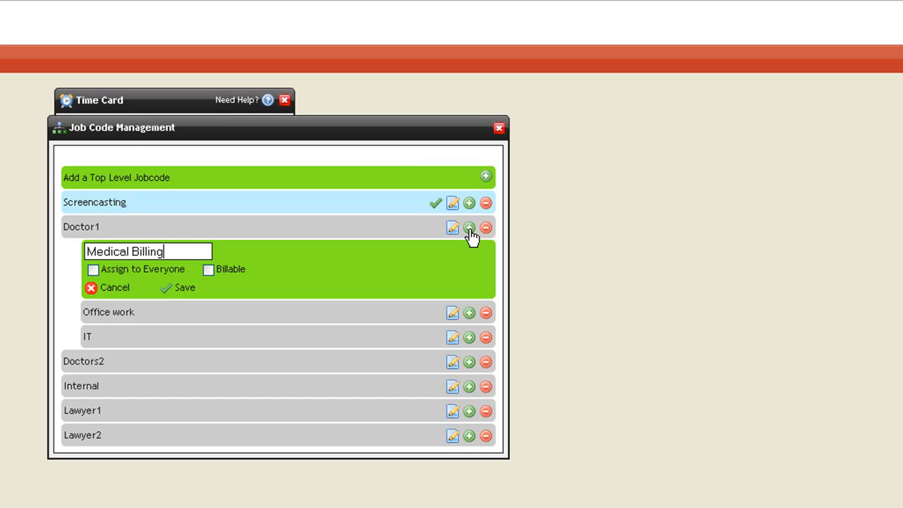
left_click(182, 286)
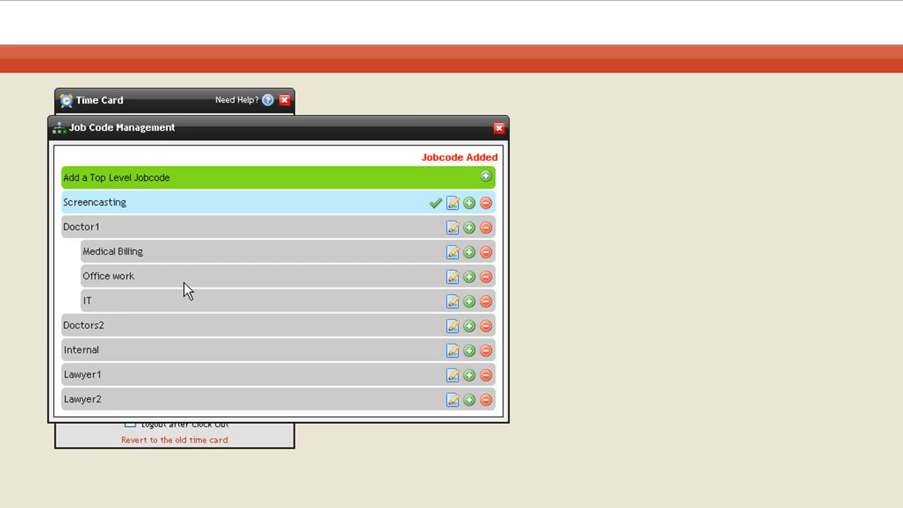
left_click(499, 128)
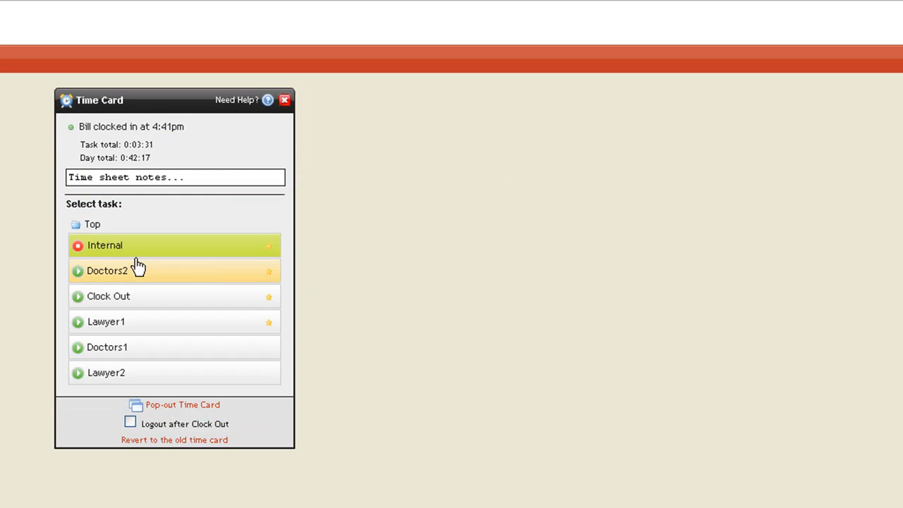
Step: Switch the running task from Internal to Doctors1 and close the time card
left_click(117, 243)
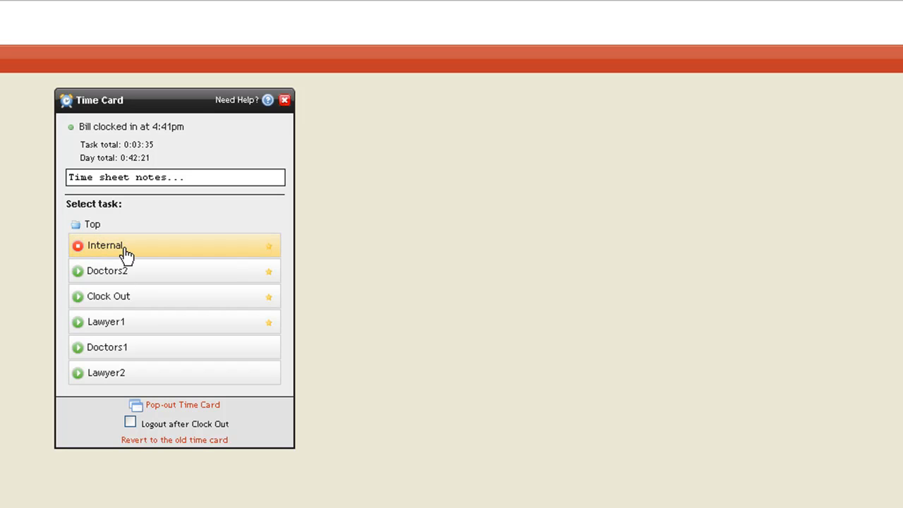
left_click(133, 347)
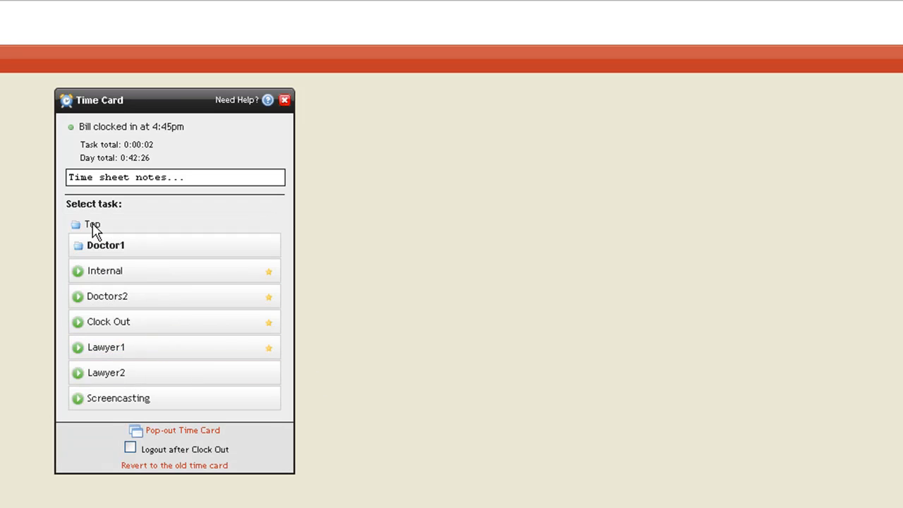
left_click(284, 100)
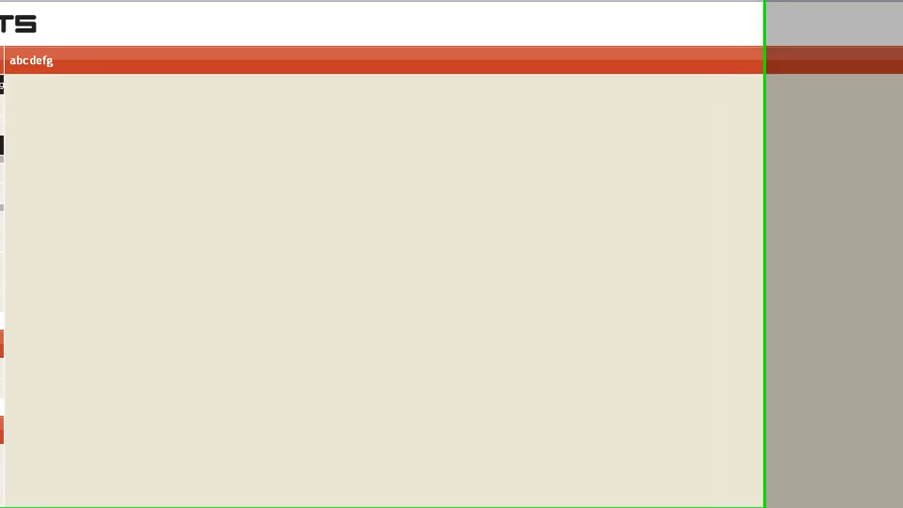
Step: Reopen the time card and clock in to the IT task under Doctor1
left_click(77, 107)
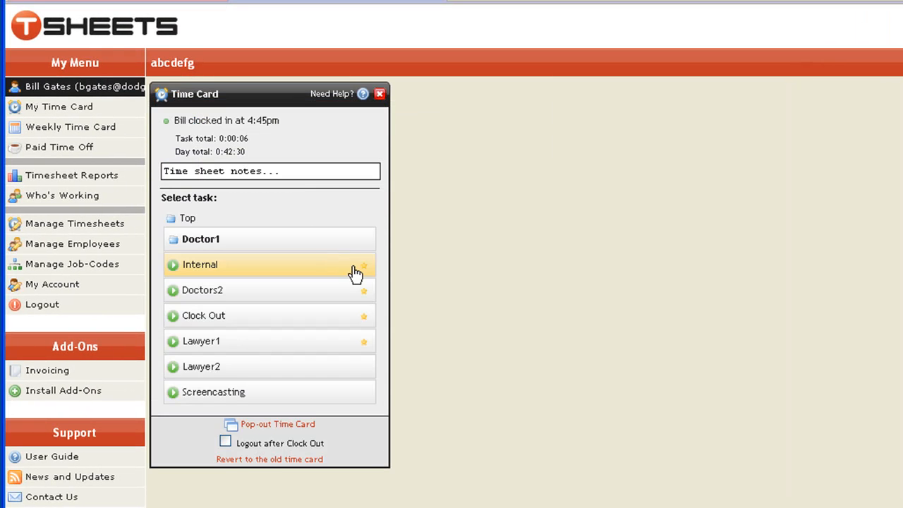
left_click(221, 247)
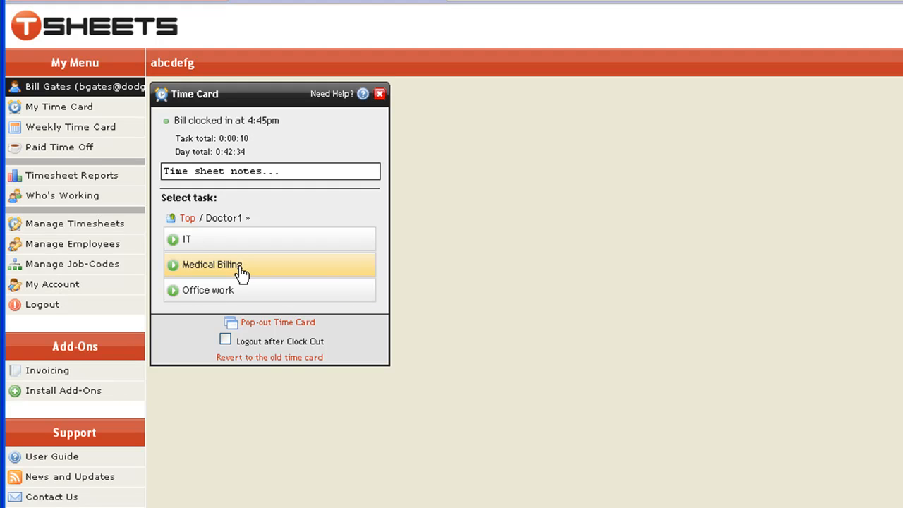
left_click(235, 244)
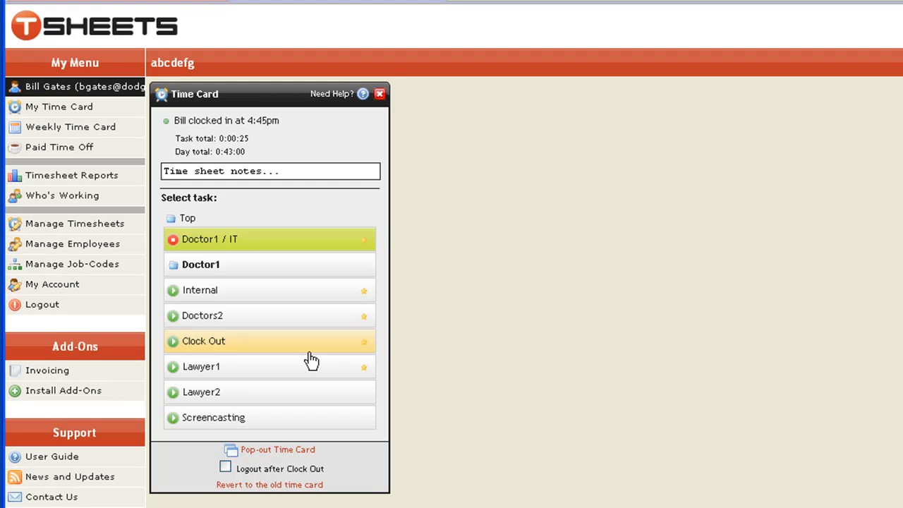
Step: Open the listed employee's record from Manage Employees and review the permissions and assigned jobs/projects
left_click(93, 247)
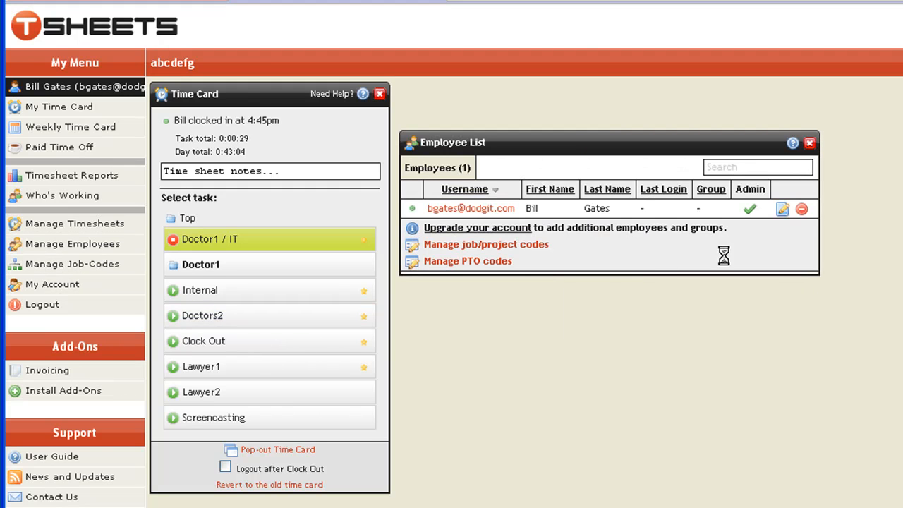
left_click(497, 211)
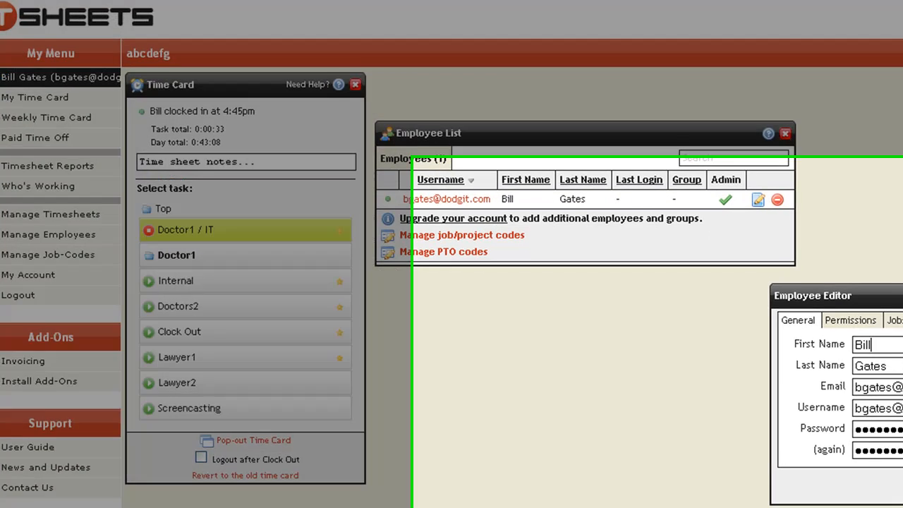
left_click_drag(659, 182, 290, 137)
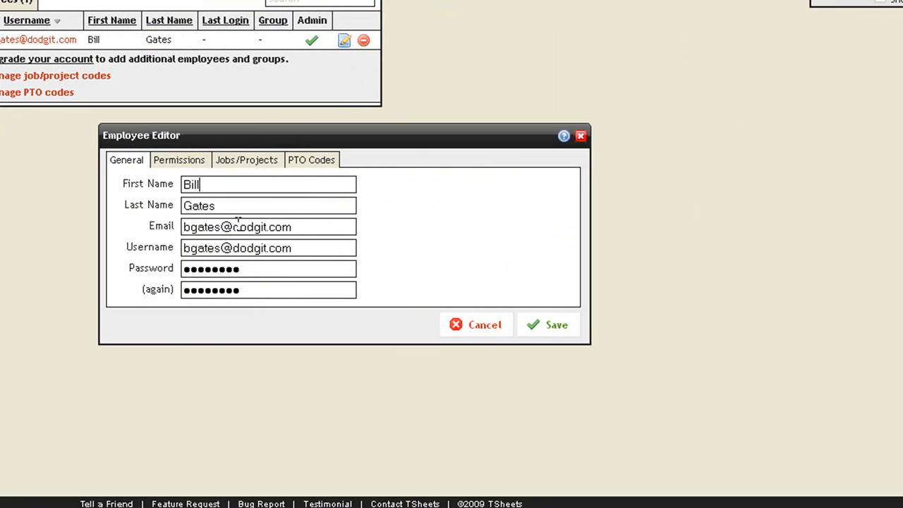
left_click(189, 163)
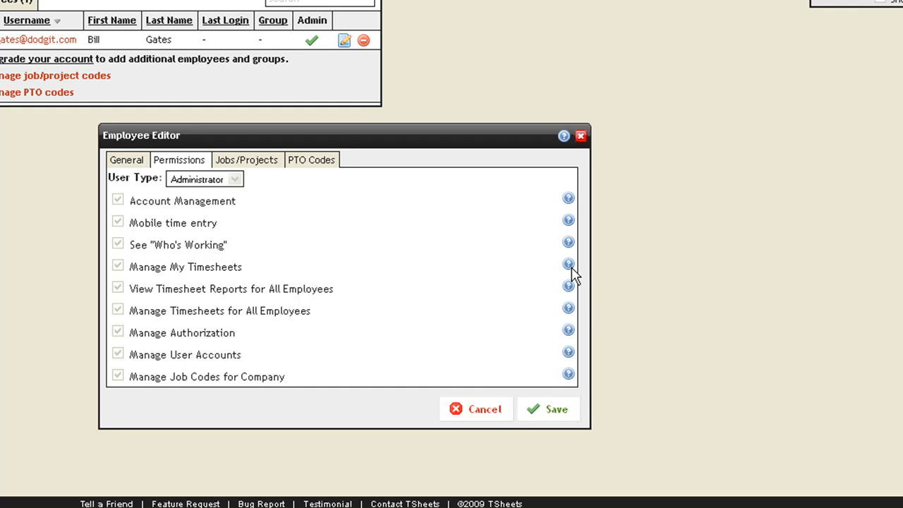
left_click(256, 164)
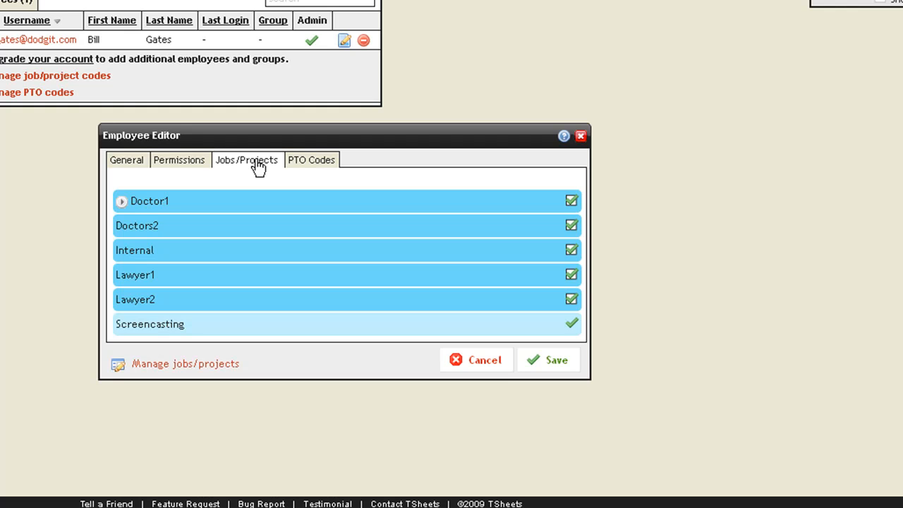
Step: View the employee's PTO codes, unassign the Doctors2 and Lawyer1 jobs, save the record and close the Employee List
left_click(312, 167)
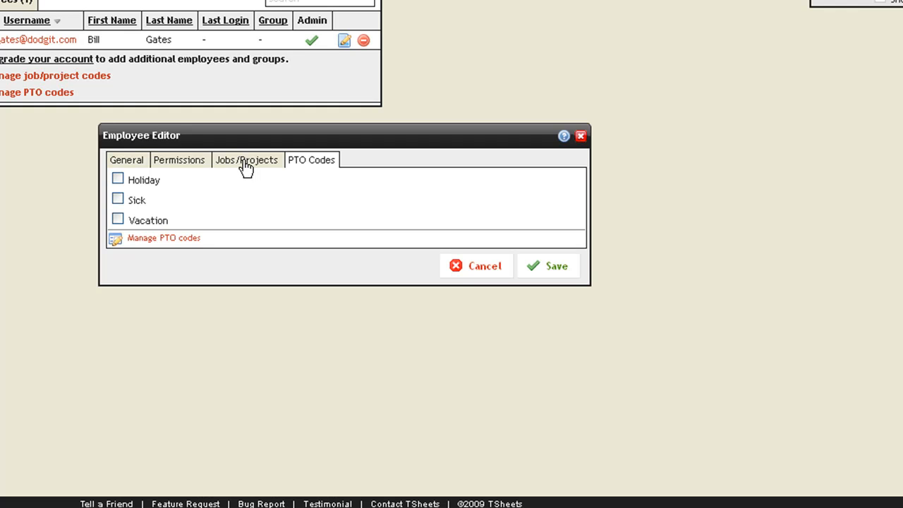
left_click(245, 162)
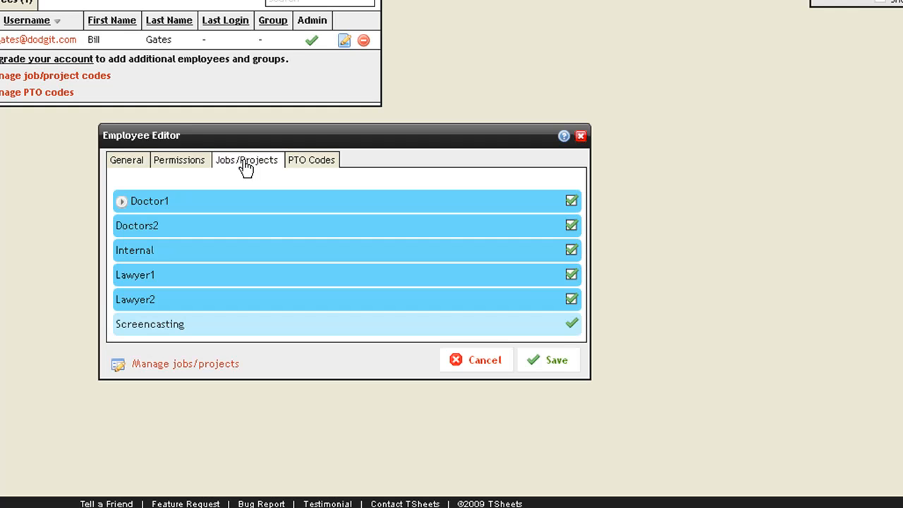
left_click(572, 227)
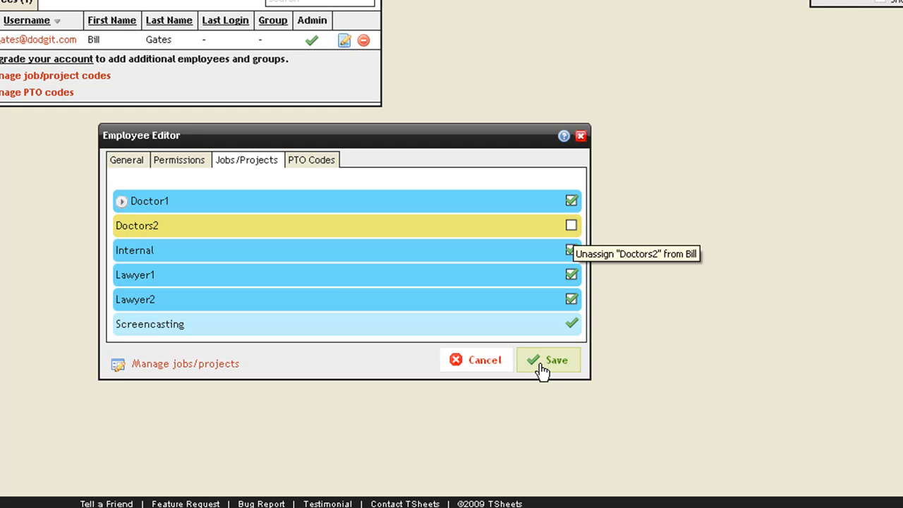
left_click(571, 277)
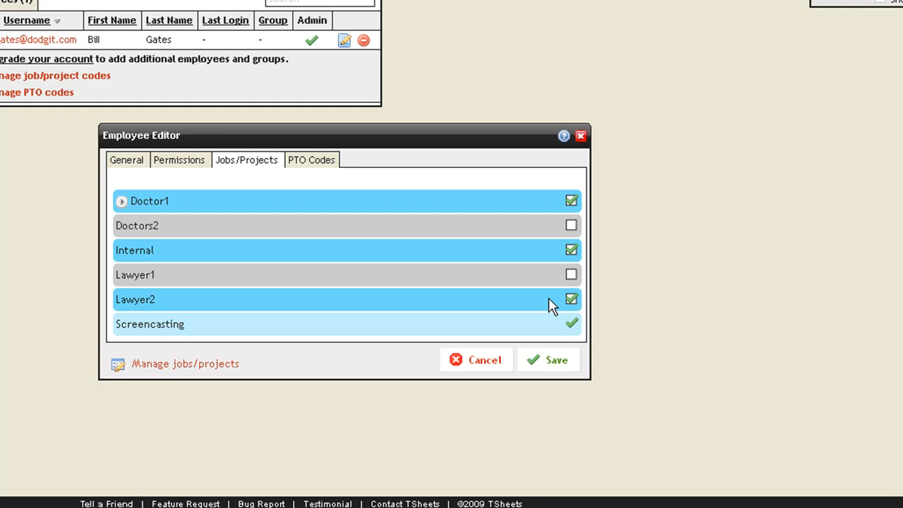
left_click(559, 363)
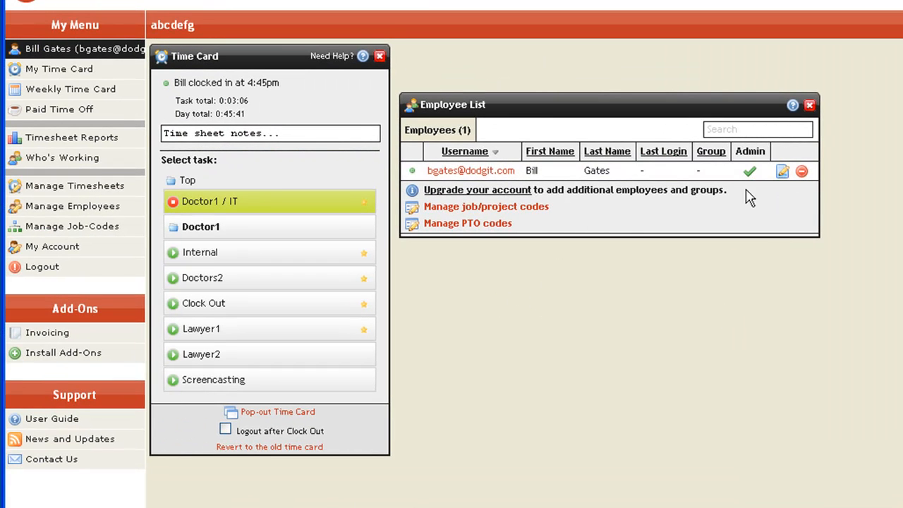
left_click(810, 106)
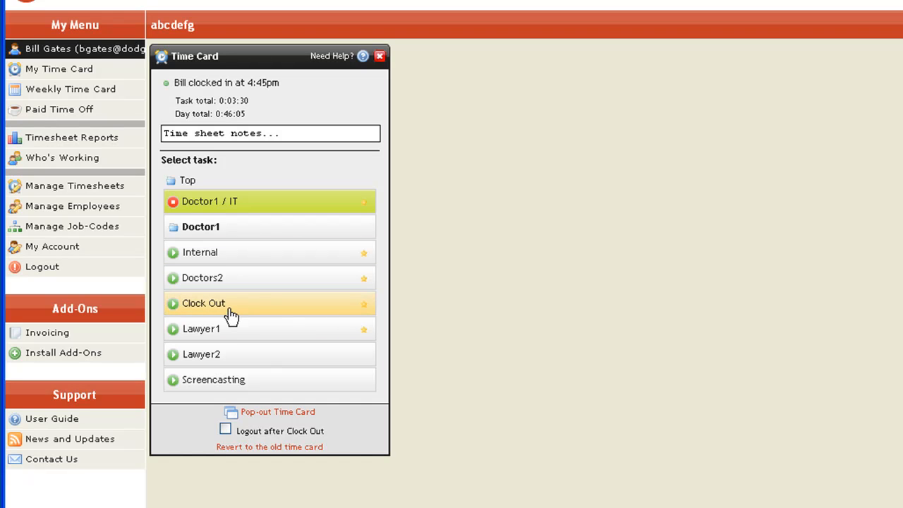
Step: Review the account's advanced time options and the full list of available add-ons, and close My Account
left_click(77, 246)
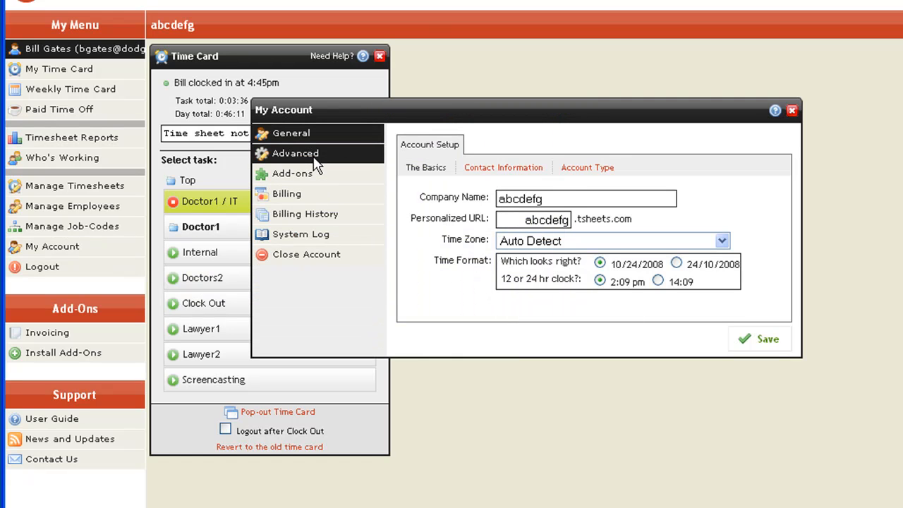
left_click(314, 160)
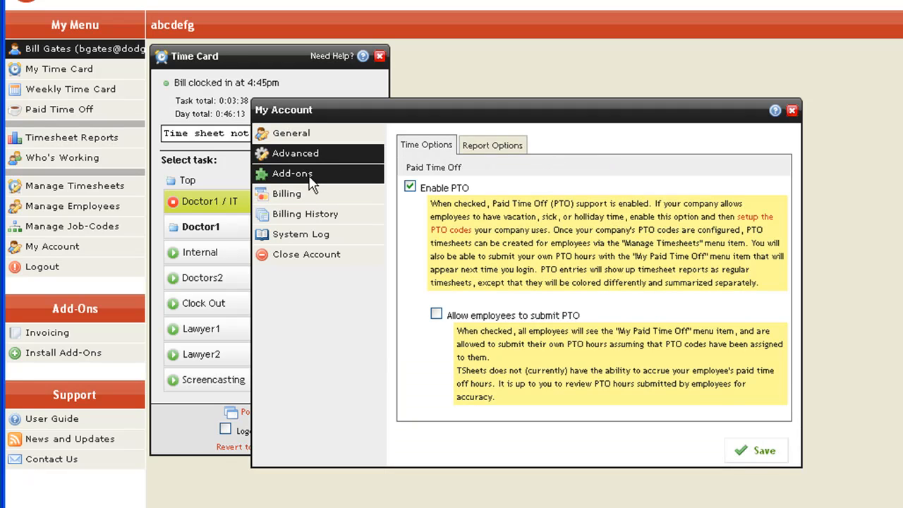
left_click(313, 182)
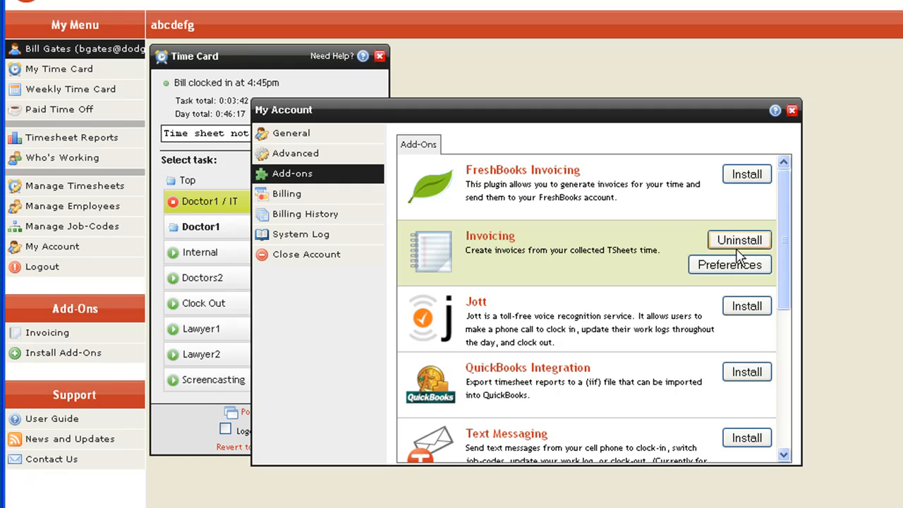
left_click_drag(783, 274, 790, 335)
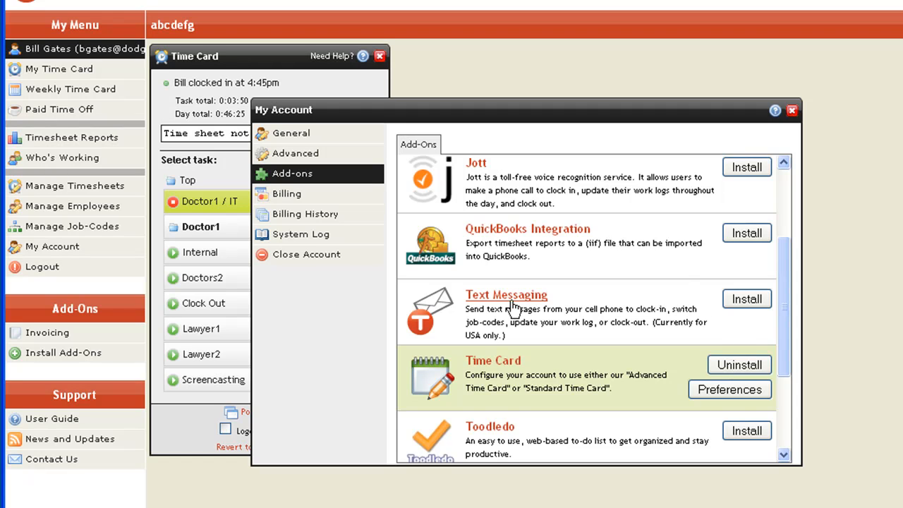
scroll(718, 340, "down", 3)
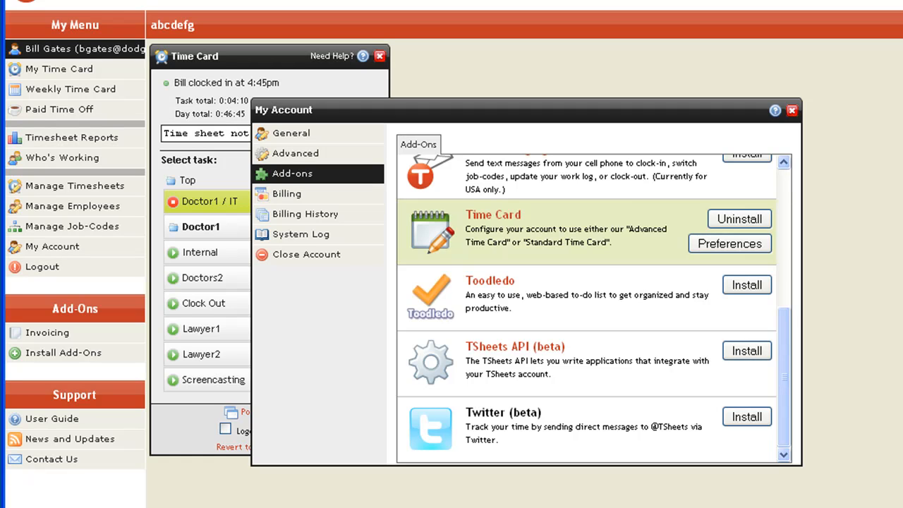
left_click(792, 113)
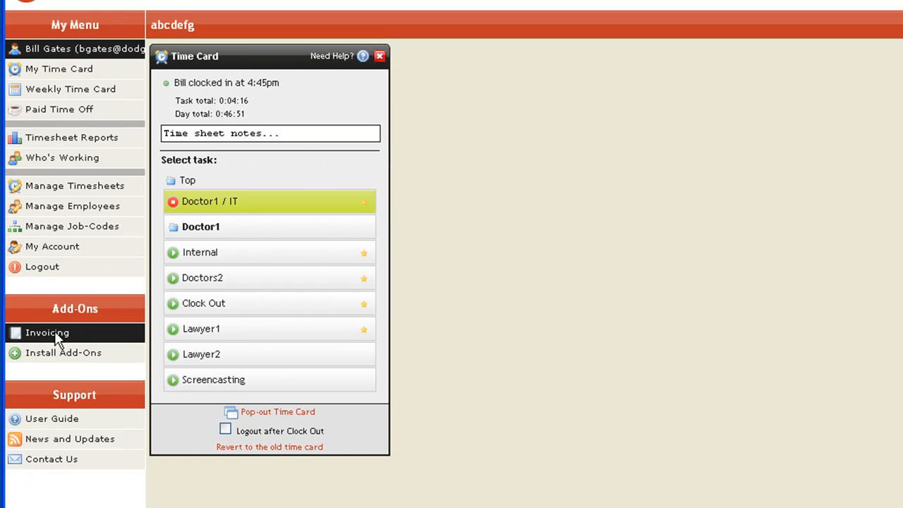
Step: Open Timesheet Reports and generate the report for 04/01/2009 through 04/25/2009 covering all job codes
left_click(78, 152)
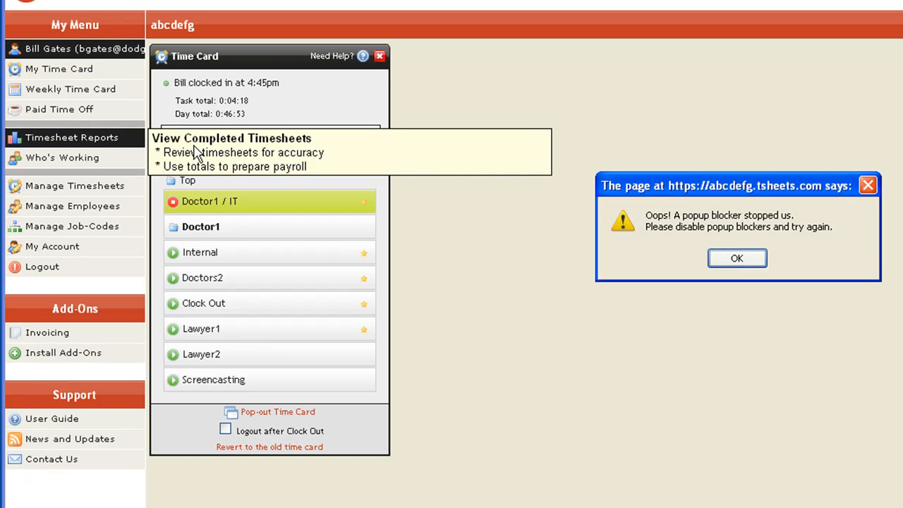
left_click(749, 260)
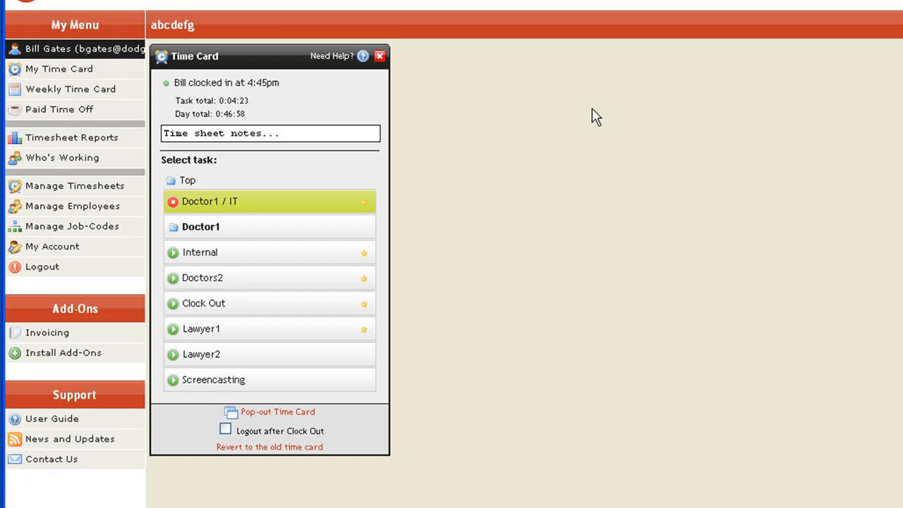
left_click(78, 150)
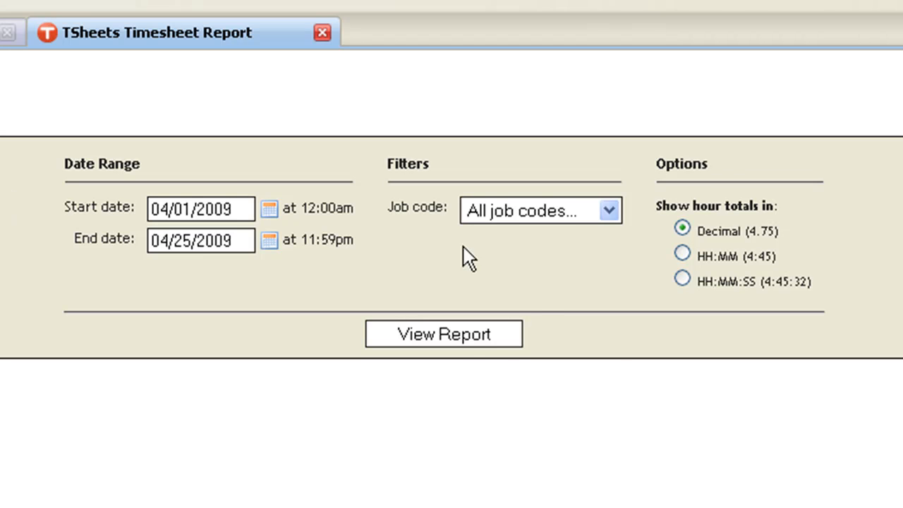
left_click(524, 210)
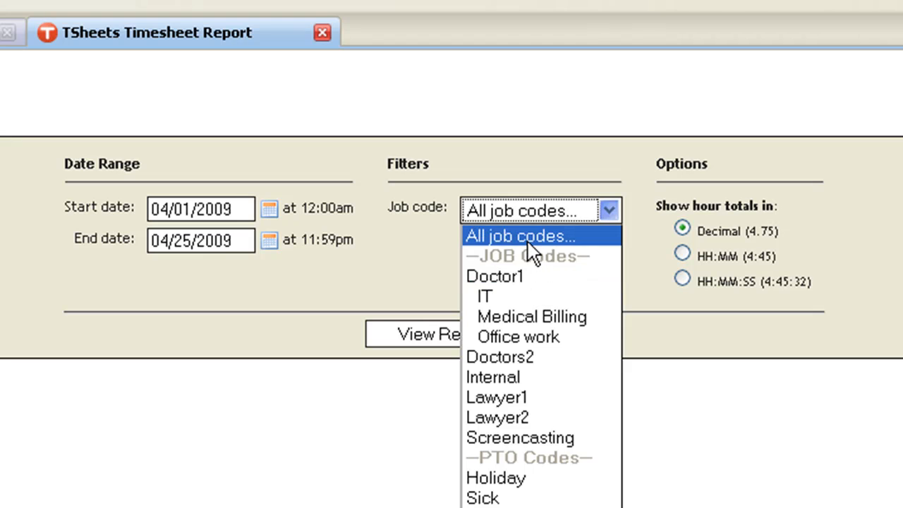
left_click(527, 237)
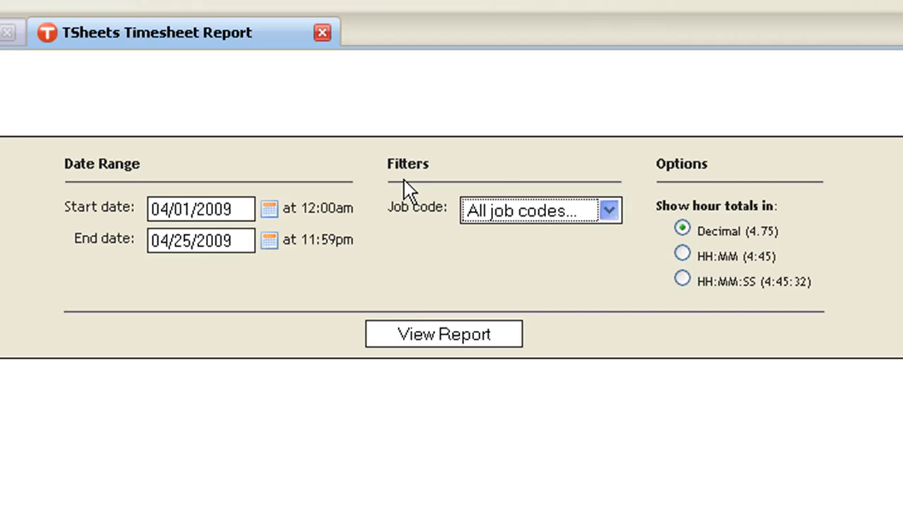
left_click(480, 344)
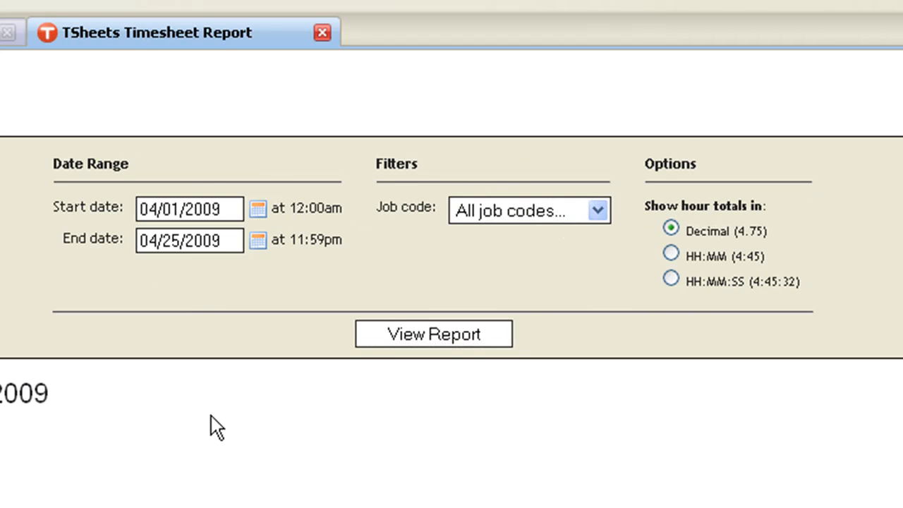
Step: Examine the report's download options, the totals by task chart and the employee's weekly timesheet entries
scroll(218, 425, "down", 8)
scroll(218, 426, "up", 8)
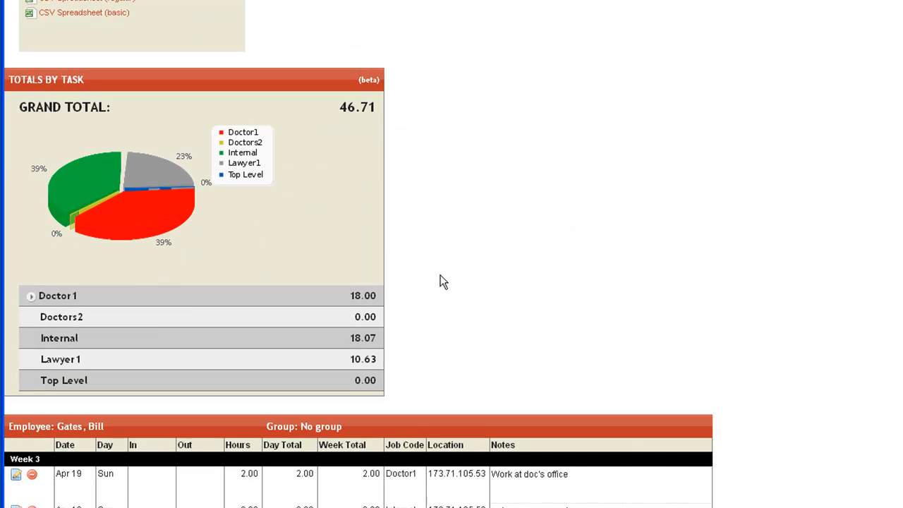
scroll(444, 281, "up", 2)
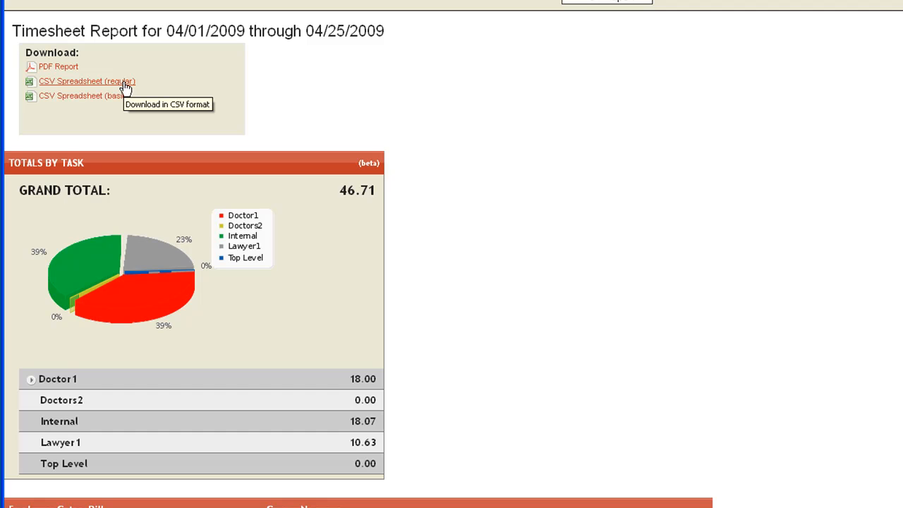
scroll(375, 207, "down", 3)
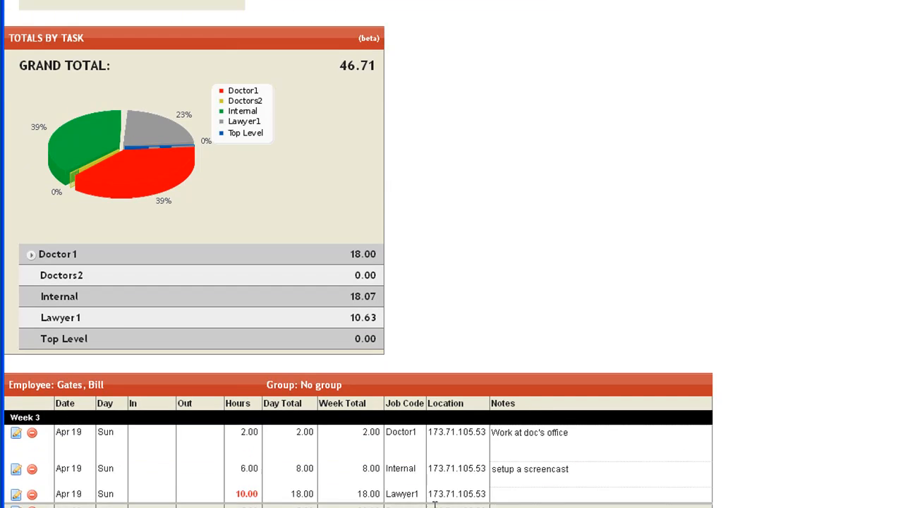
scroll(404, 200, "up", 3)
scroll(406, 201, "up", 1)
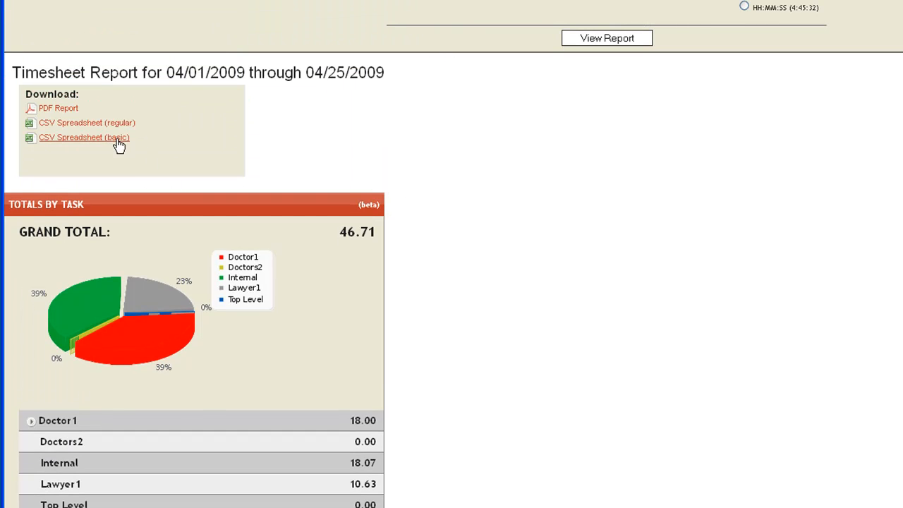
scroll(283, 233, "down", 7)
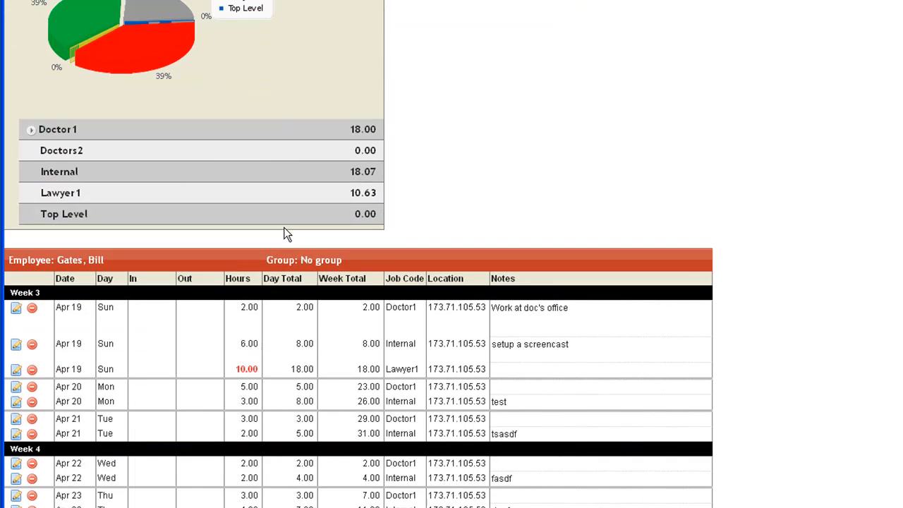
scroll(283, 229, "up", 7)
Step: Open the report's regular CSV spreadsheet in Excel and select columns A through K
left_click(106, 124)
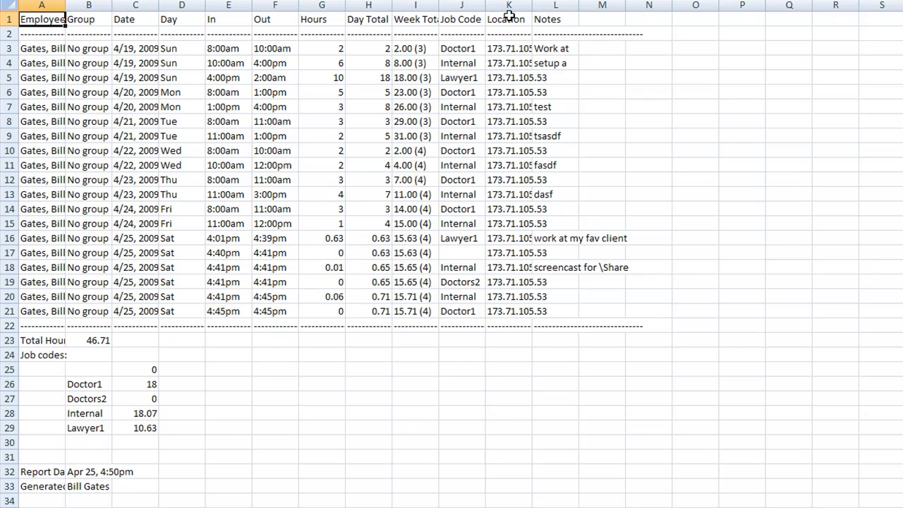
left_click_drag(514, 3, 35, 5)
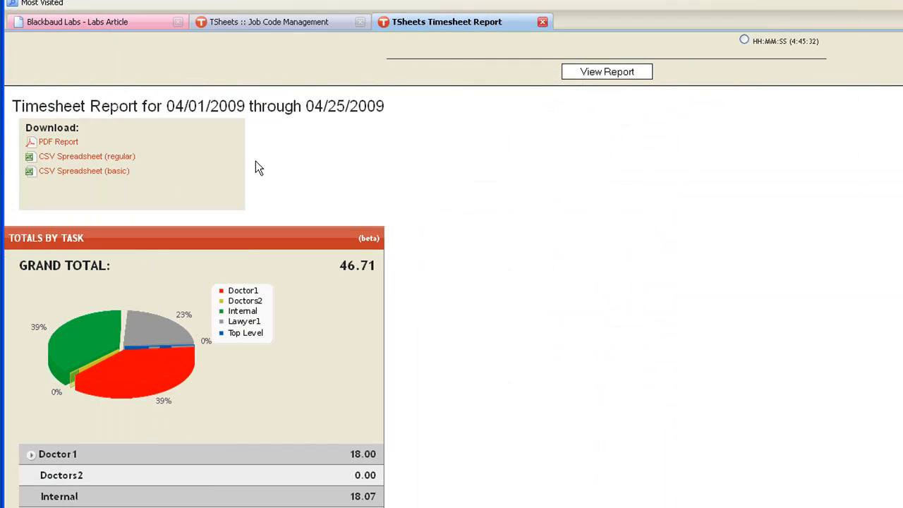
Step: Open the report's basic CSV spreadsheet in Excel and select the timesheet records in A2:K20
left_click(109, 172)
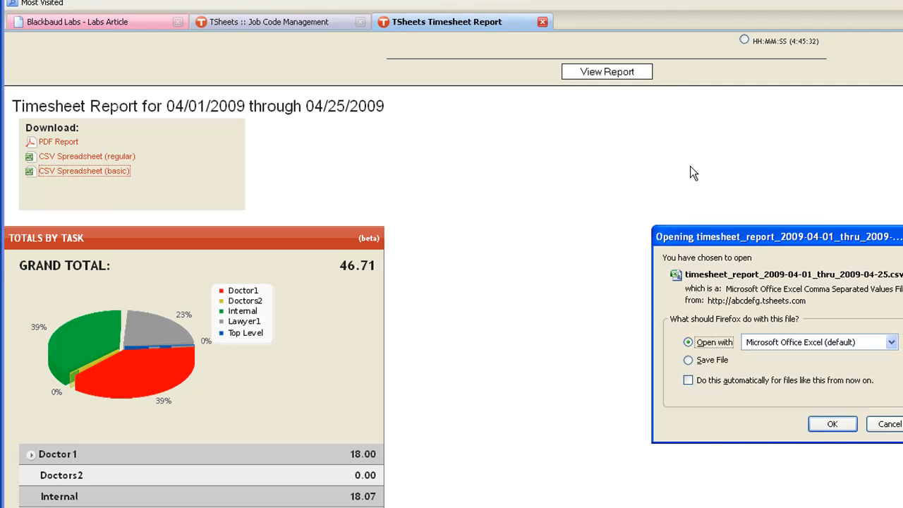
left_click(832, 426)
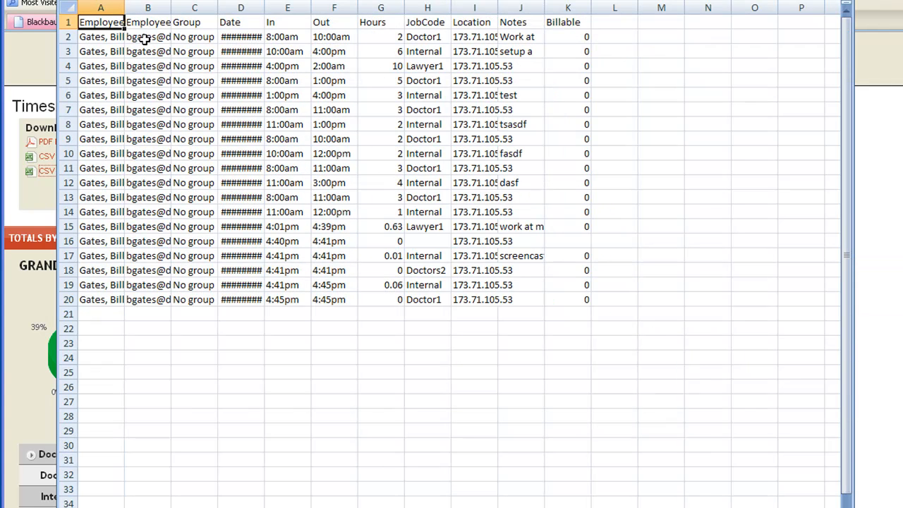
left_click(85, 34)
left_click_drag(84, 34, 571, 294)
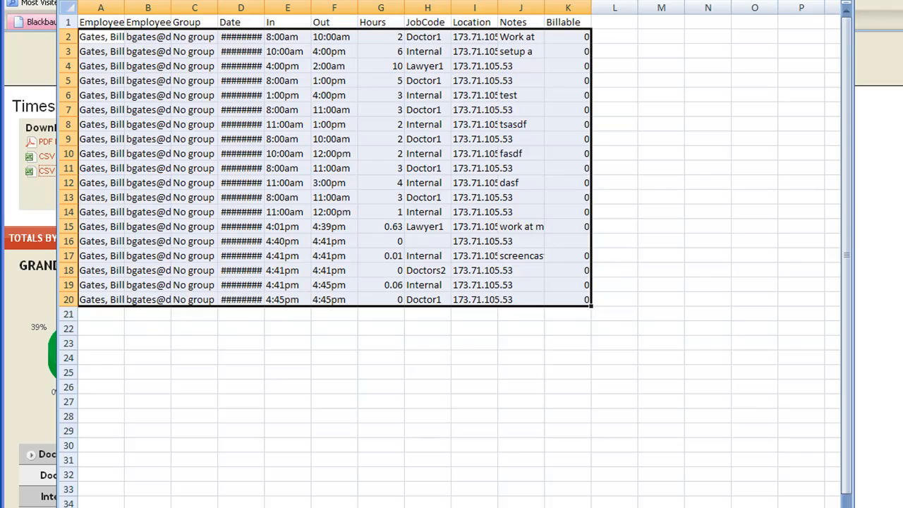
Step: Reposition the basic spreadsheet's window to compare it with the regular one, and return to the timesheet report in the browser
left_click_drag(424, 0, 834, 134)
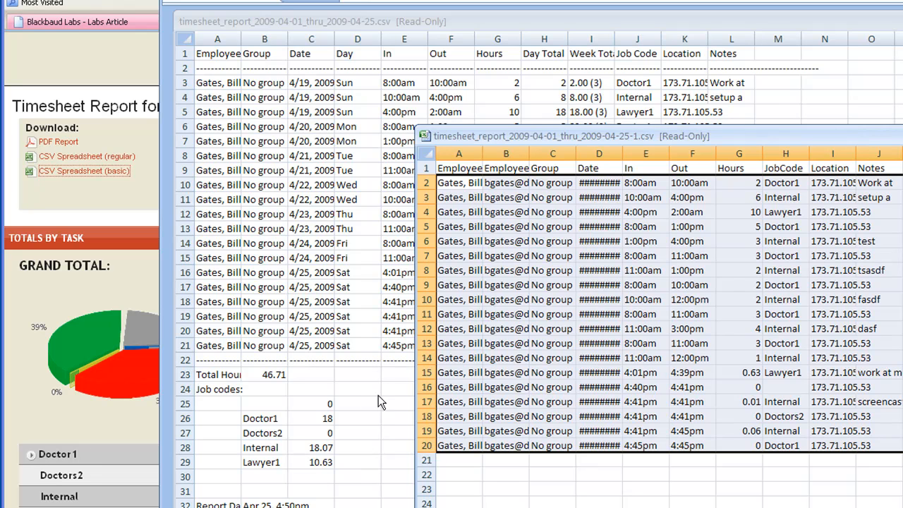
left_click(658, 144)
left_click_drag(674, 137, 517, 108)
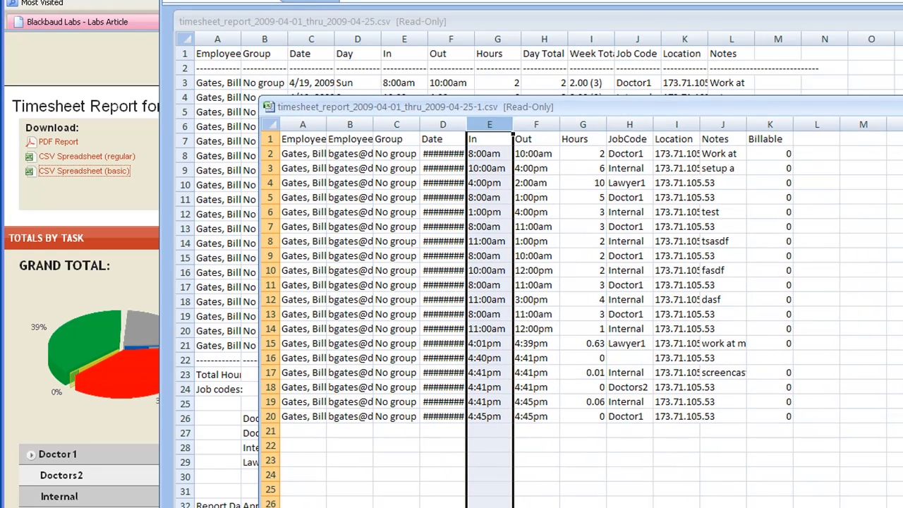
left_click(719, 47)
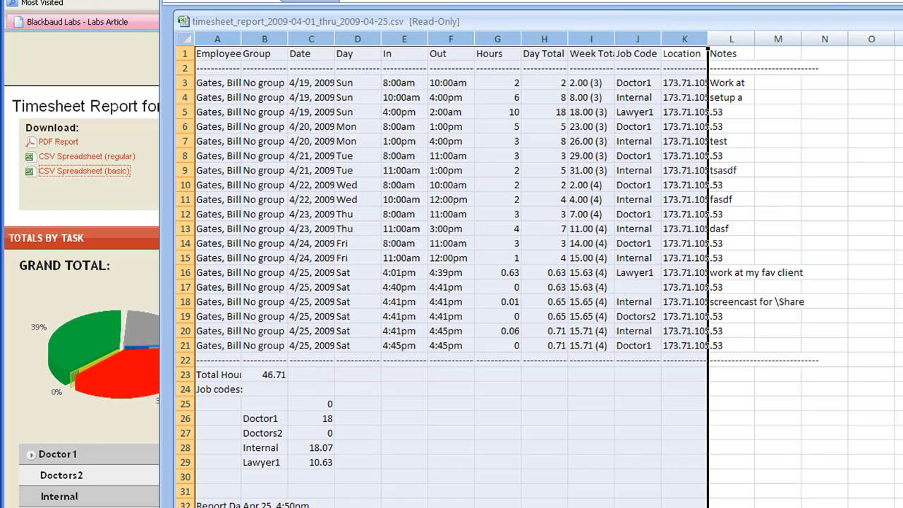
left_click(834, 2)
left_click(617, 226)
Step: Review the totals by task and the Week 3 and Week 4 entries in the online report
scroll(617, 226, "down", 4)
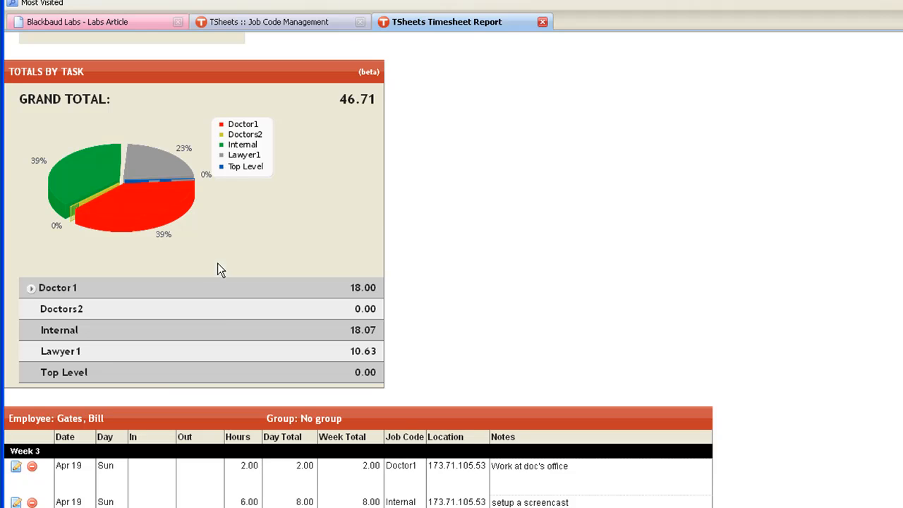
scroll(217, 267, "down", 3)
scroll(108, 163, "up", 2)
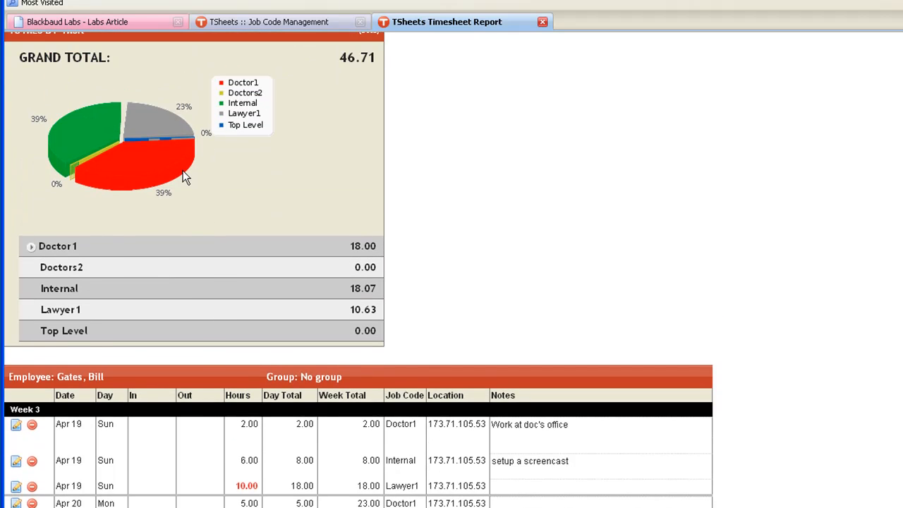
scroll(191, 223, "down", 6)
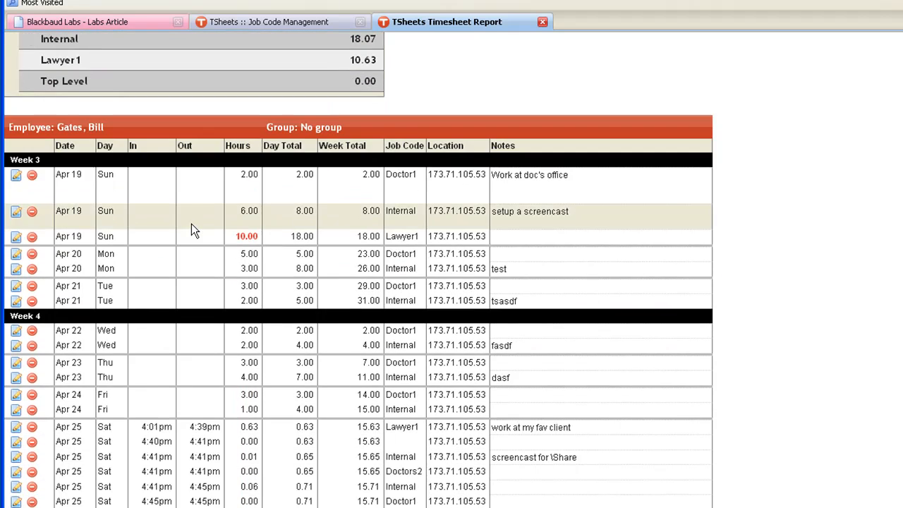